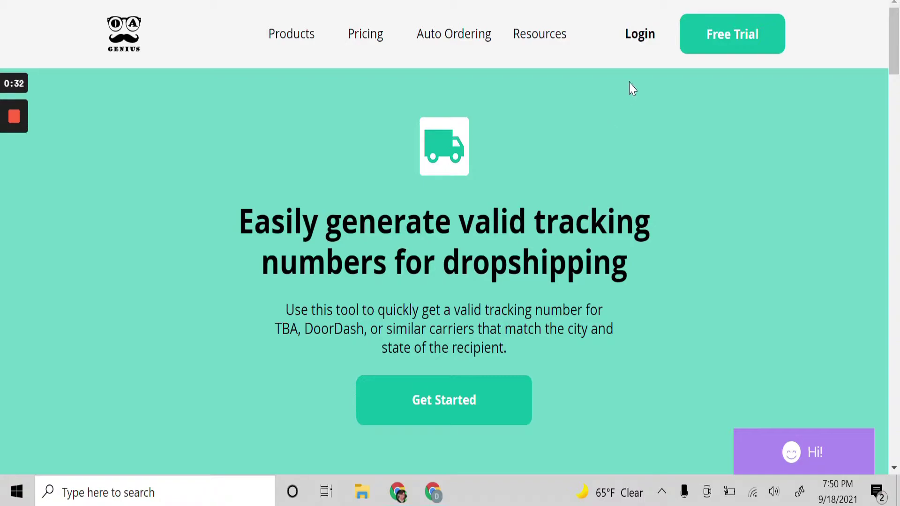
From the Login platform chooser, go to the Tracking Numbers sign-in page
left_click(642, 37)
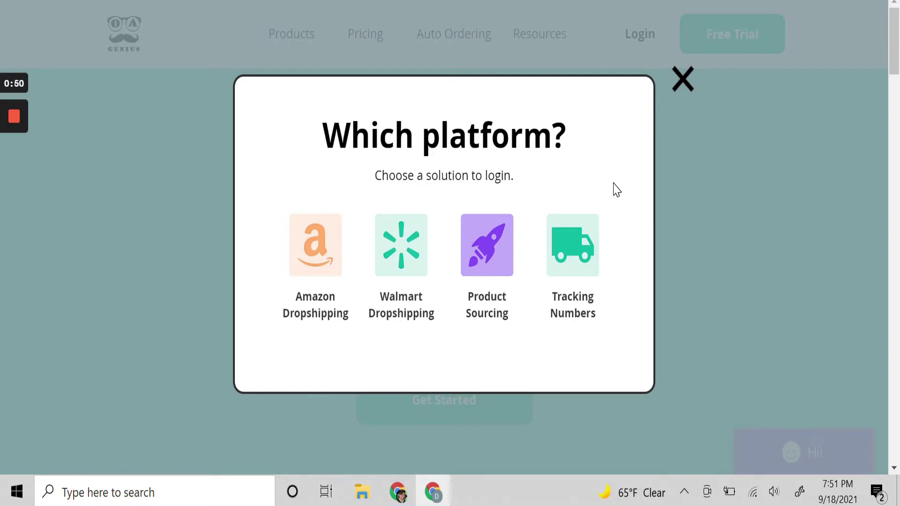
left_click(576, 271)
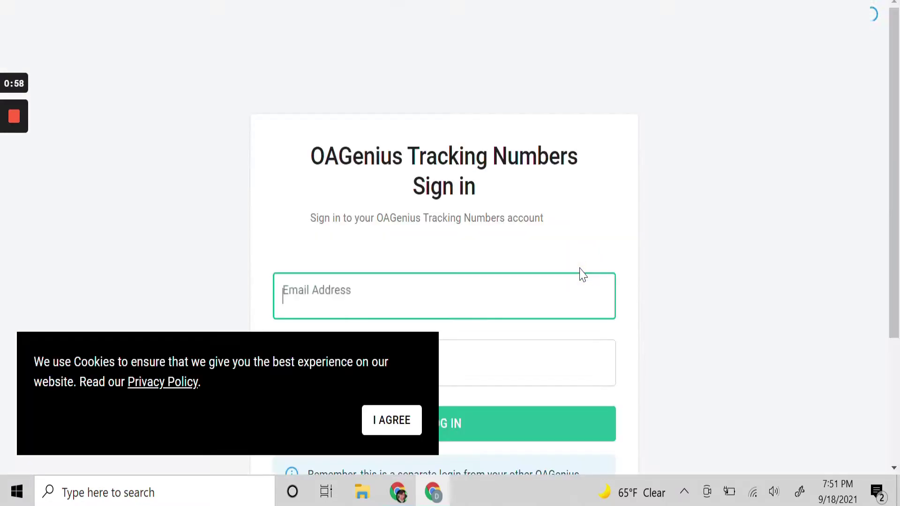
Accept the cookie notice and log in with the account e-mail and password
left_click(381, 420)
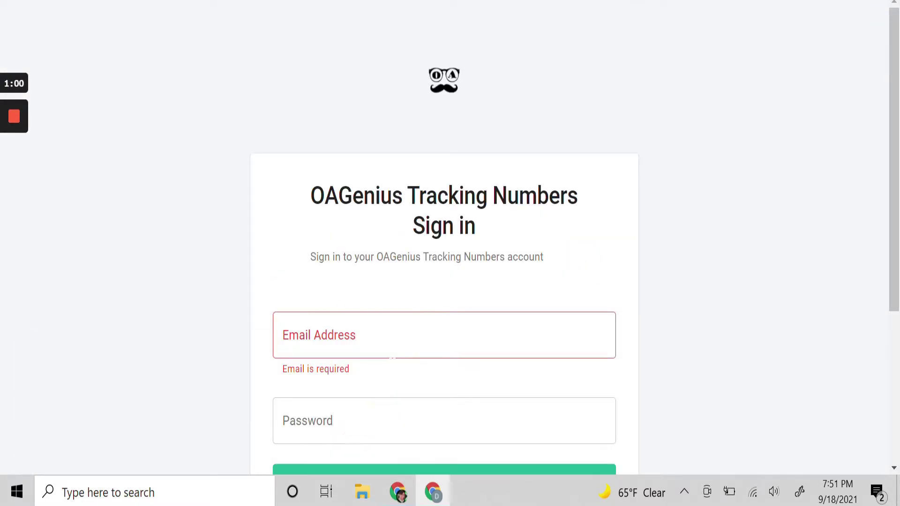
left_click(382, 342)
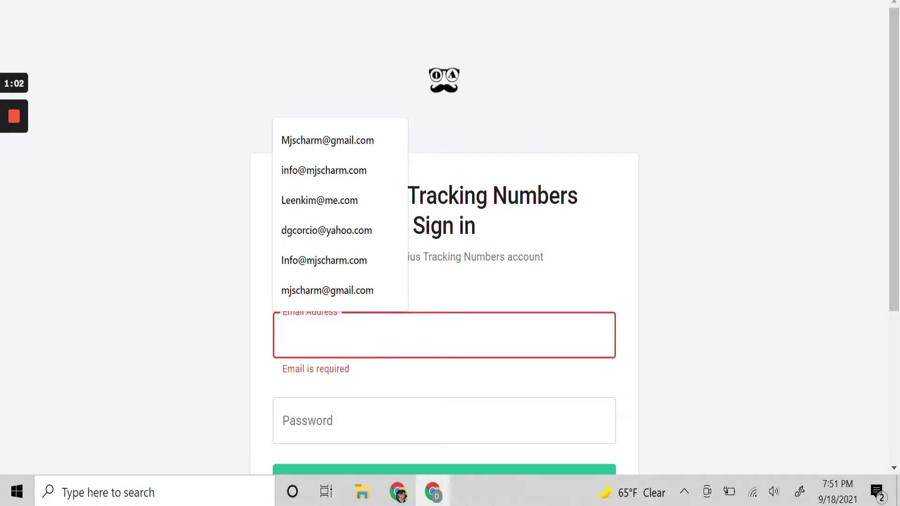
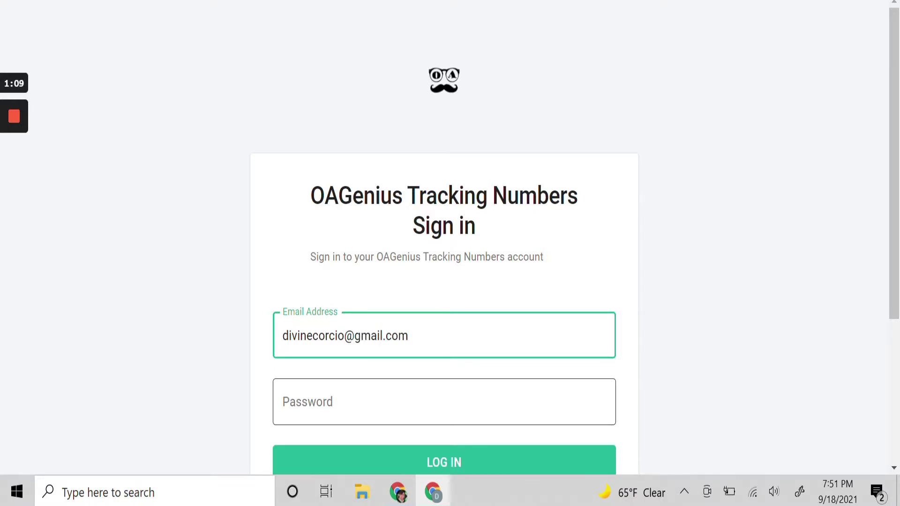
left_click(345, 403)
type("••••••••••")
left_click(381, 463)
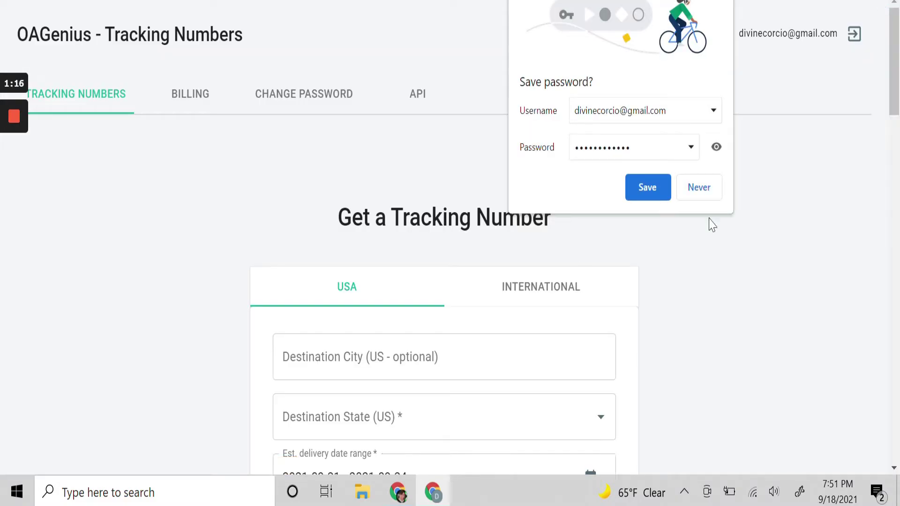
Save the browser password and check the Etsy order's shipping address
left_click(656, 184)
scroll(654, 218, "down", 2)
scroll(654, 219, "down", 2)
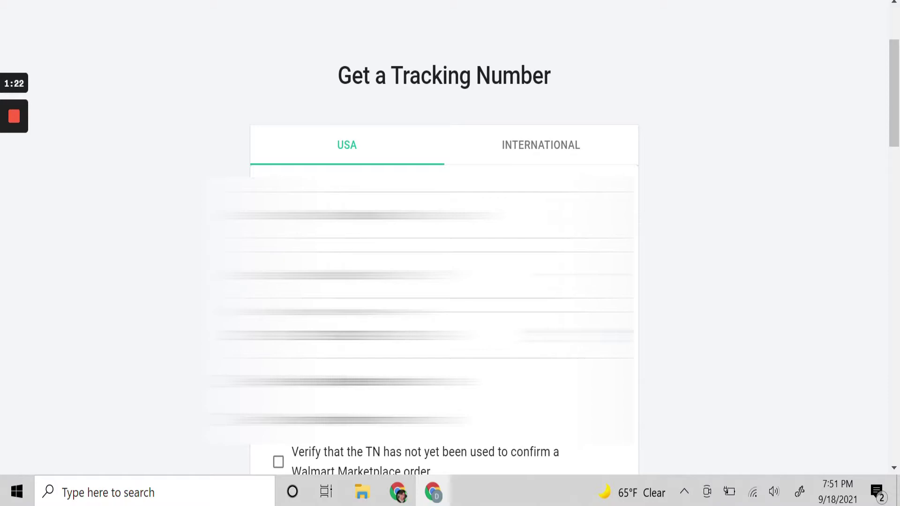
key("ctrl+Tab")
left_click(361, 263)
scroll(742, 297, "down", 6)
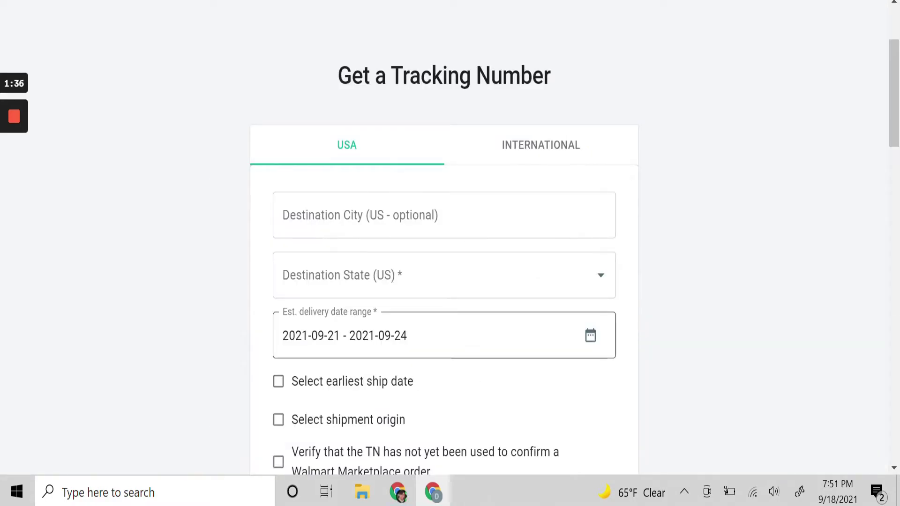
scroll(535, 331, "down", 1)
Set the destination state to NV (Nevada) and the destination city to Reno
left_click(431, 235)
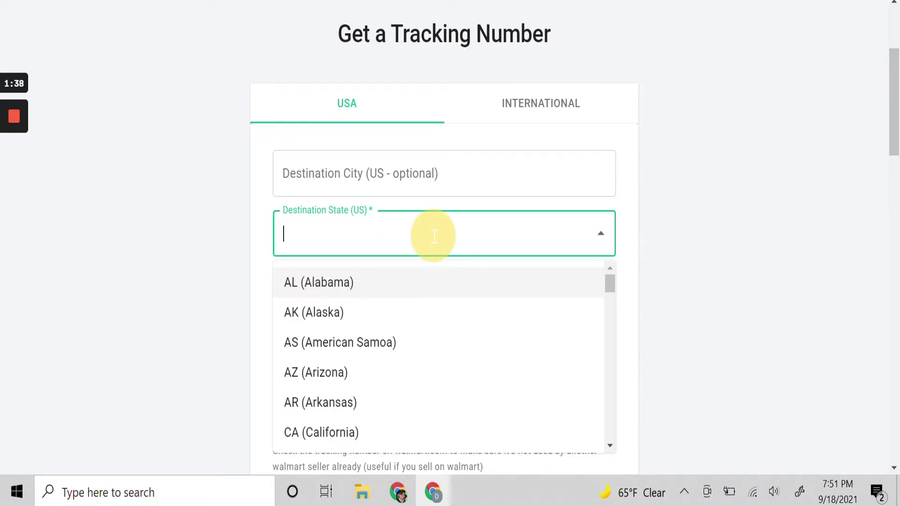
scroll(382, 347, "down", 5)
scroll(381, 348, "down", 10)
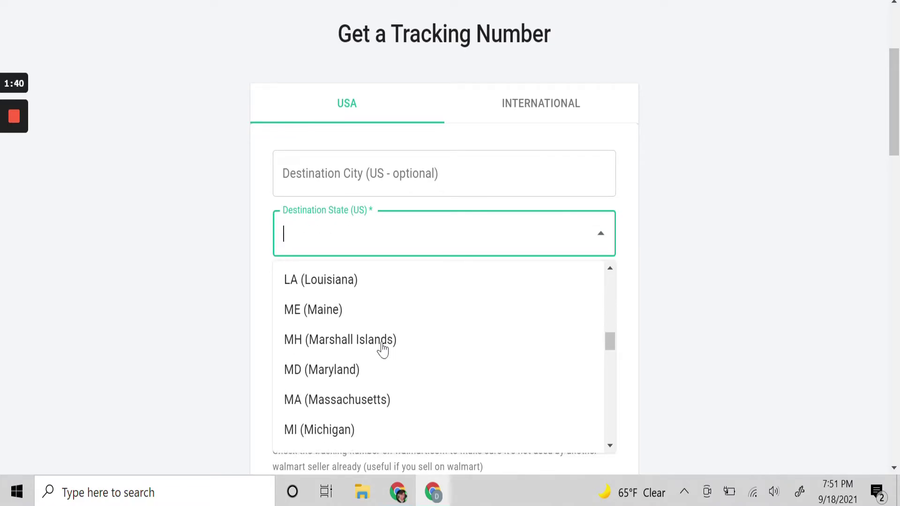
scroll(382, 349, "down", 1)
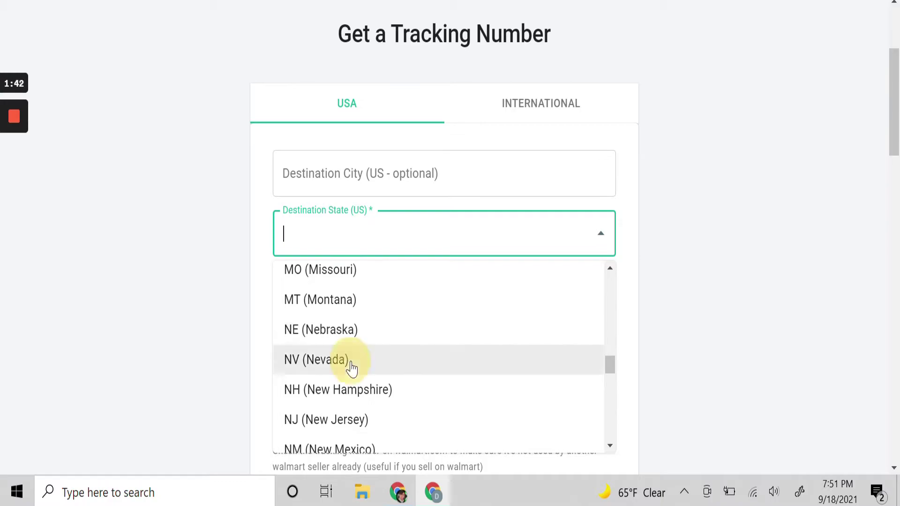
left_click(350, 365)
left_click(331, 171)
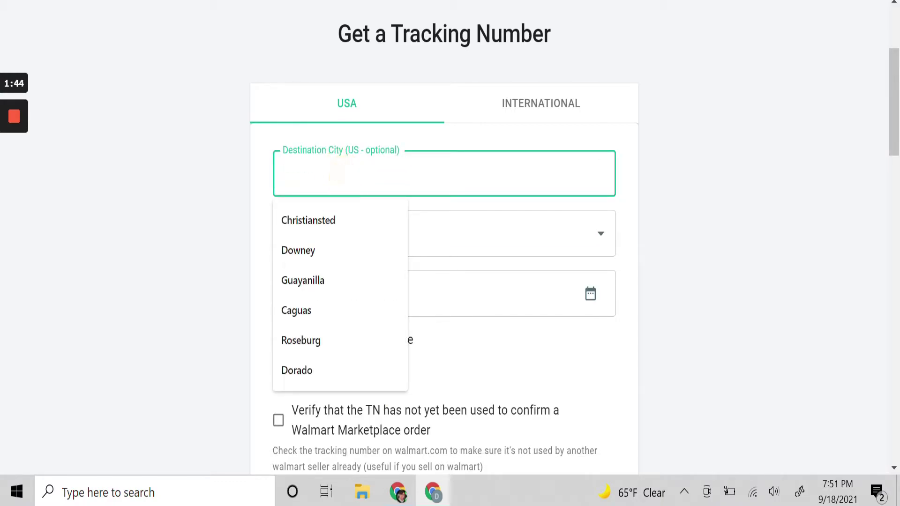
type("Re")
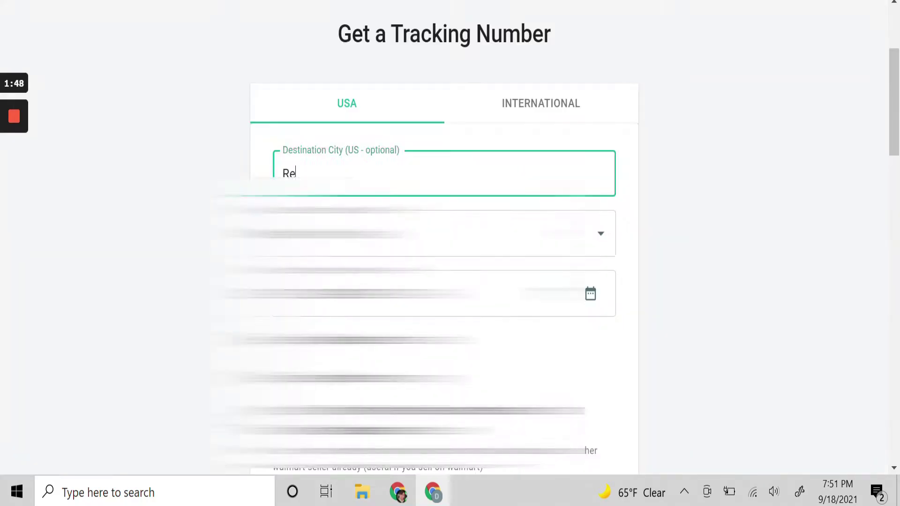
type("no")
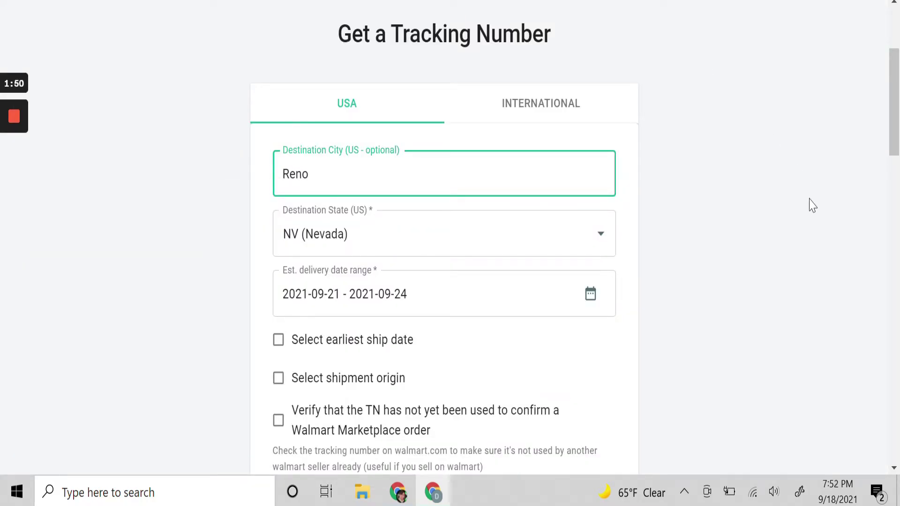
left_click(602, 295)
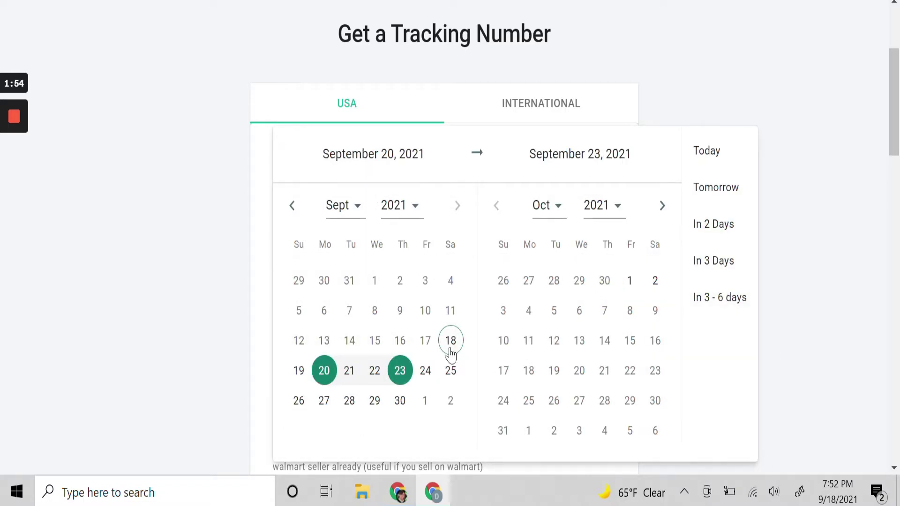
Pick September 18 to September 30, 2021 as the delivery range, dismissing the McAfee warning
left_click(455, 351)
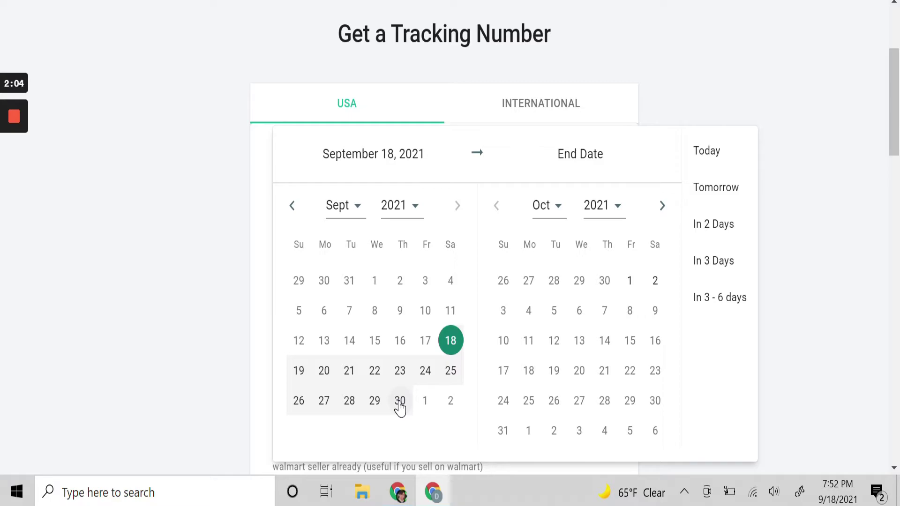
left_click(400, 402)
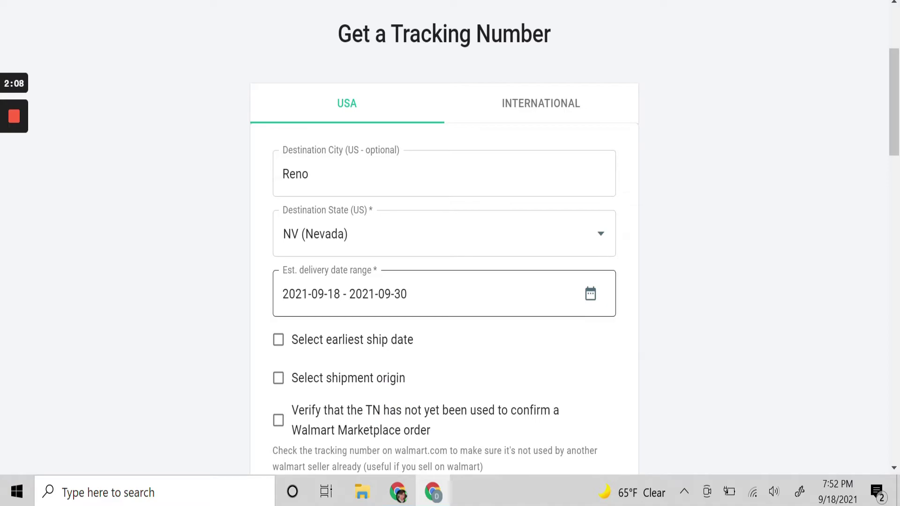
left_click(590, 295)
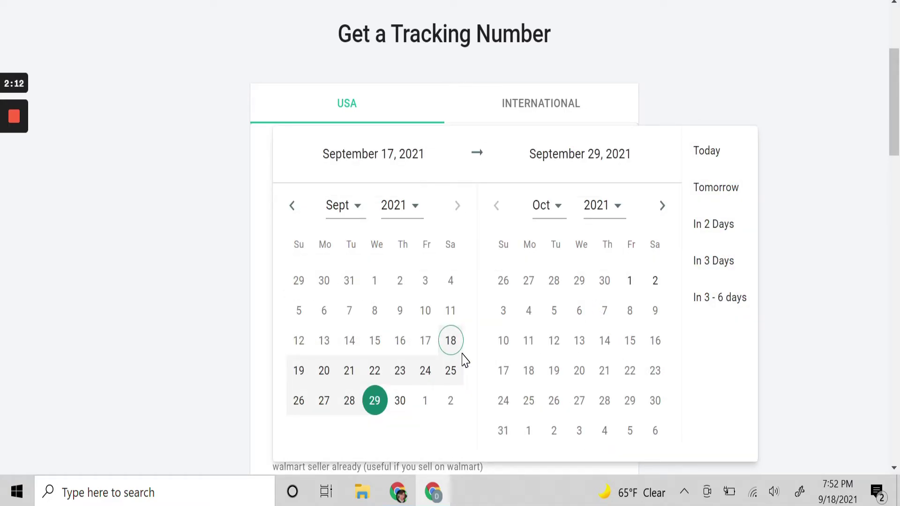
left_click(403, 404)
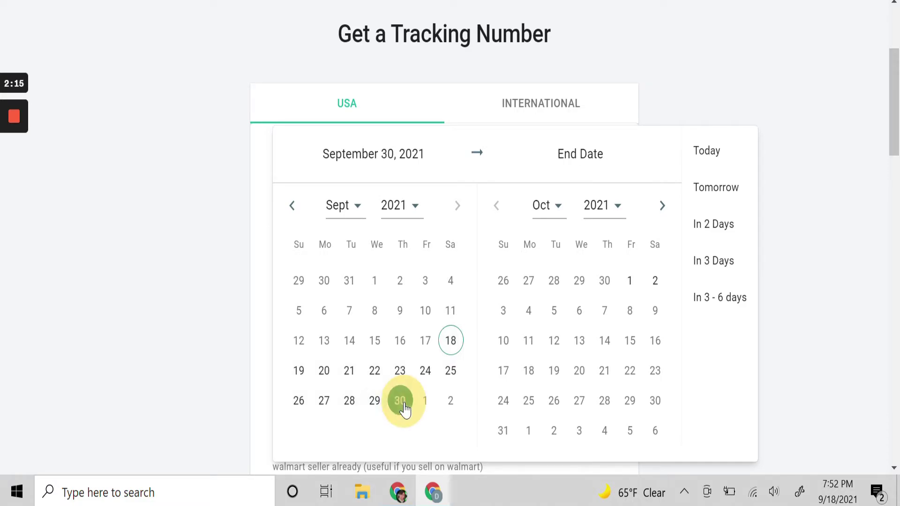
left_click(454, 342)
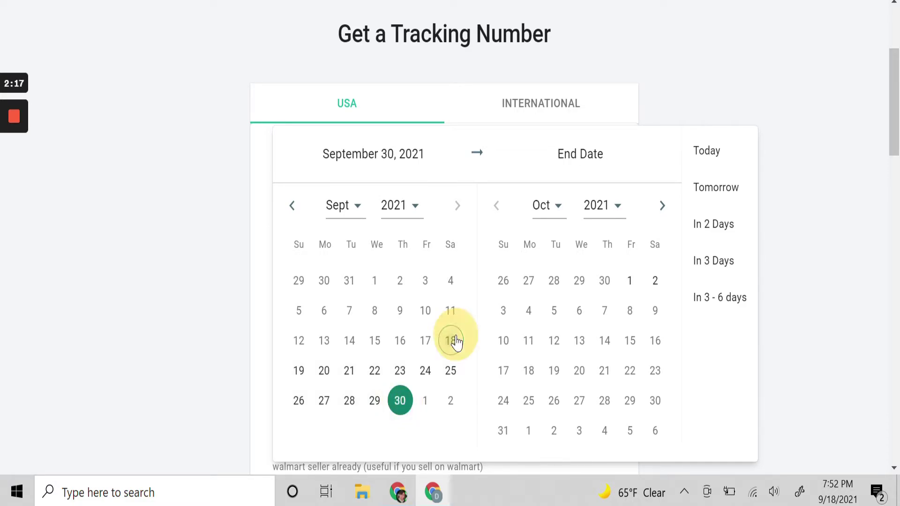
left_click(400, 402)
left_click(590, 295)
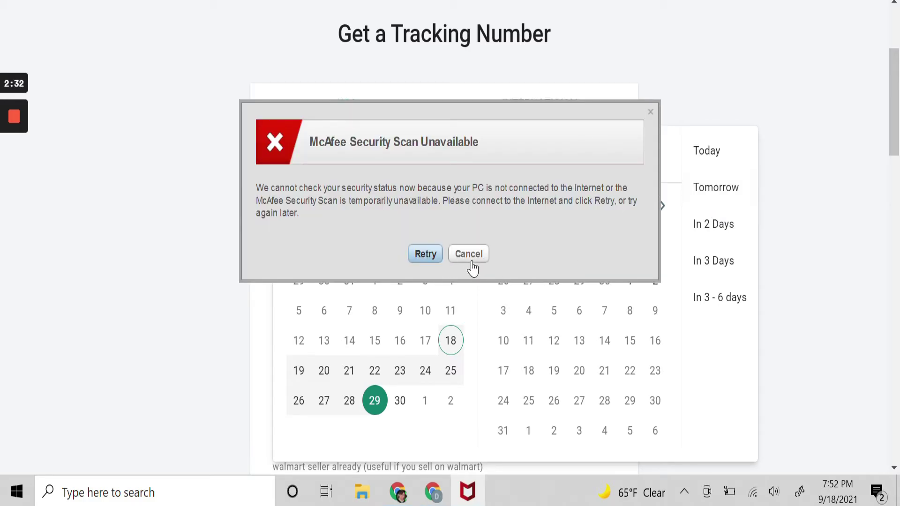
left_click(469, 255)
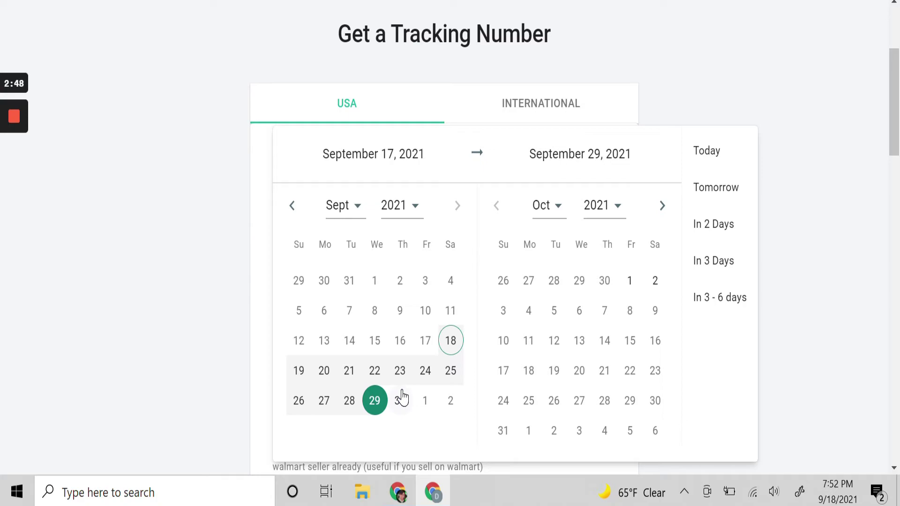
left_click(450, 345)
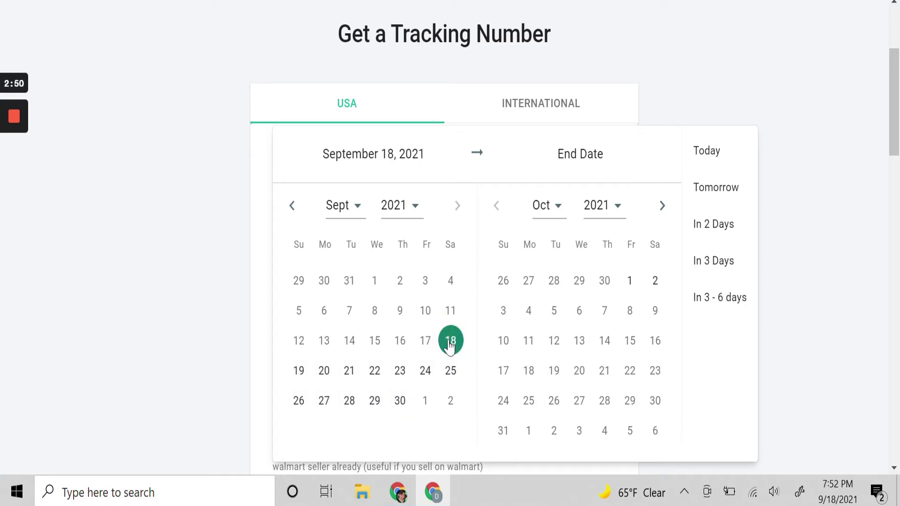
left_click(399, 398)
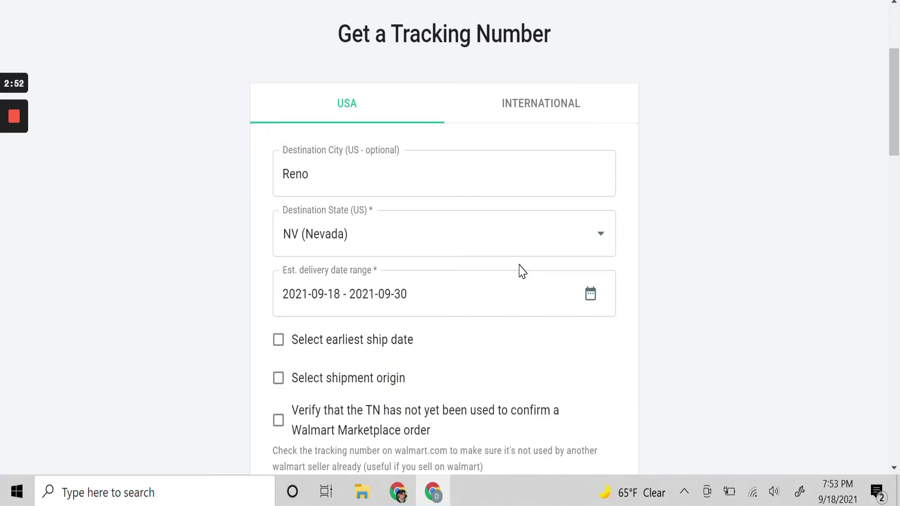
Enable Walmart Marketplace verification and generate the Reno, NV tracking number
scroll(523, 272, "down", 1)
left_click(278, 362)
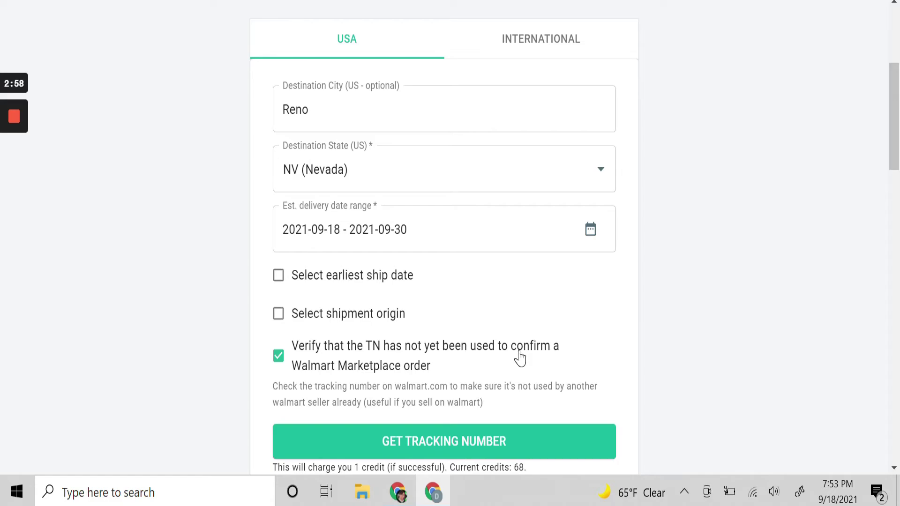
scroll(520, 358, "down", 1)
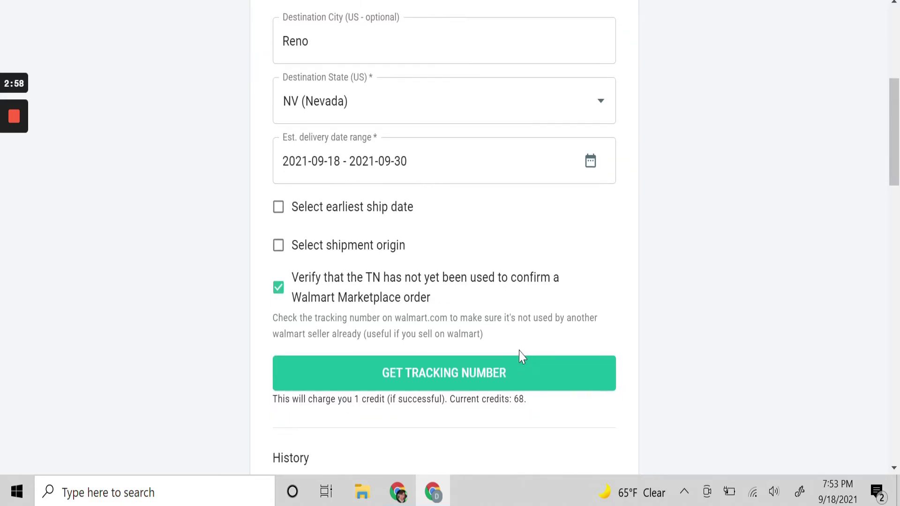
left_click(432, 381)
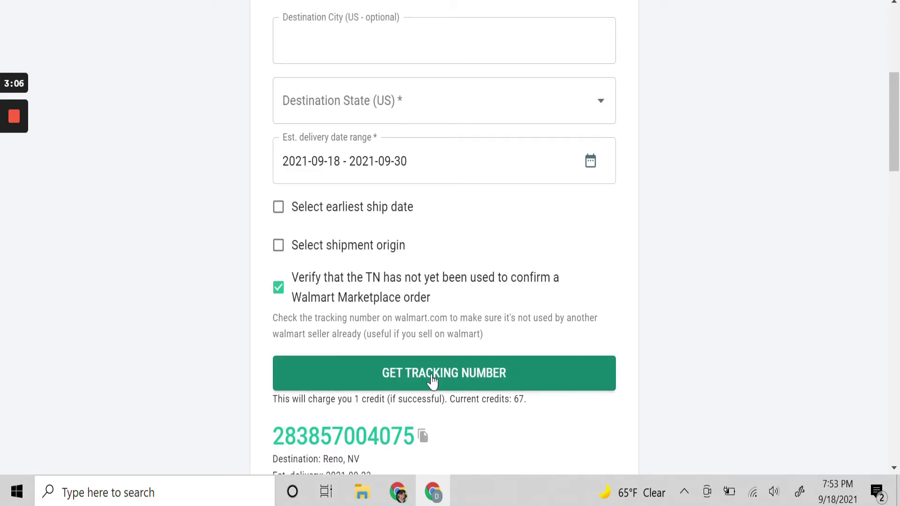
scroll(432, 381, "down", 1)
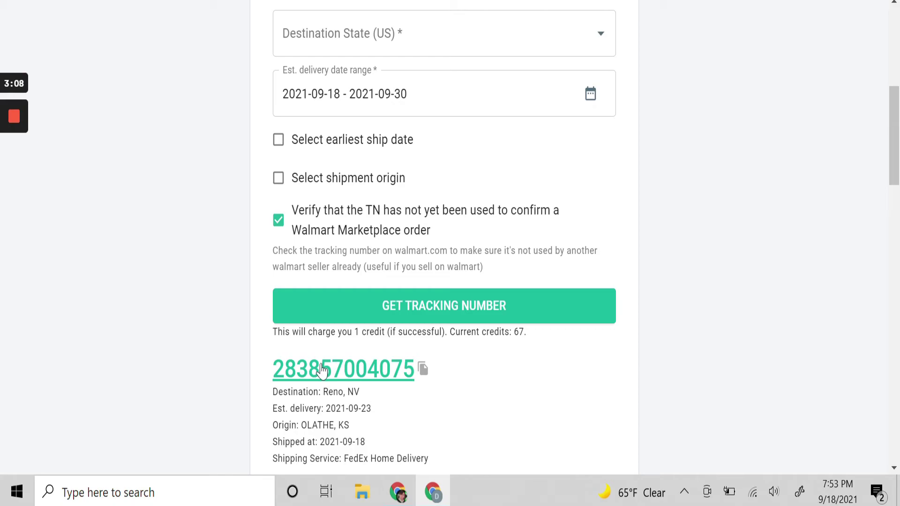
Copy the tracking number into the Etsy order's Mark as complete form and confirm completion
left_click(423, 374)
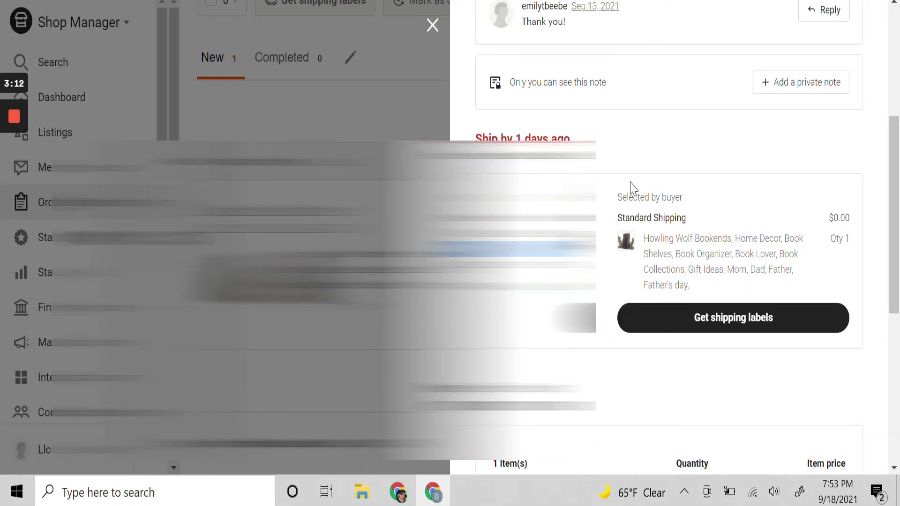
scroll(630, 188, "up", 5)
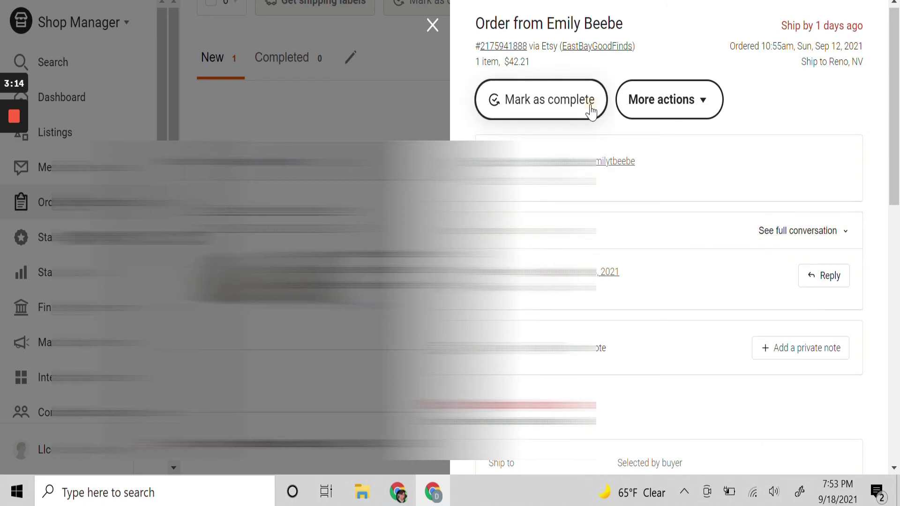
left_click(590, 106)
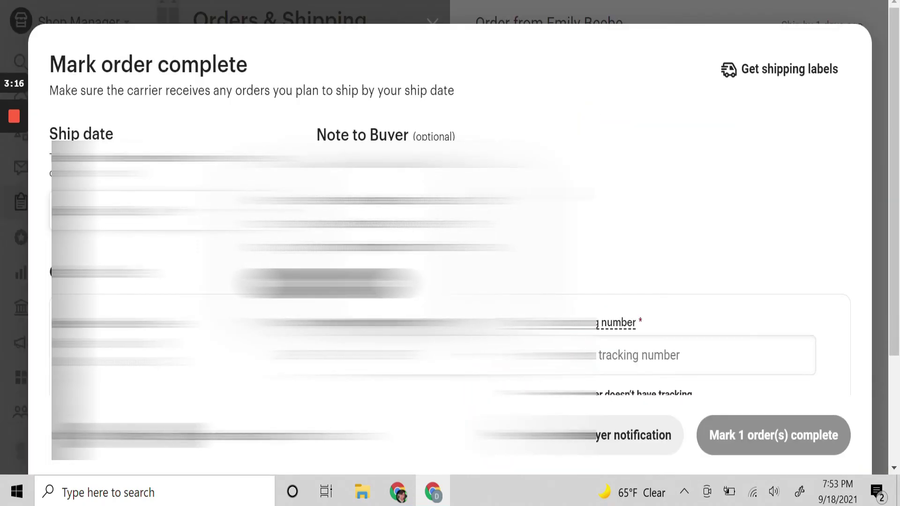
left_click(429, 355)
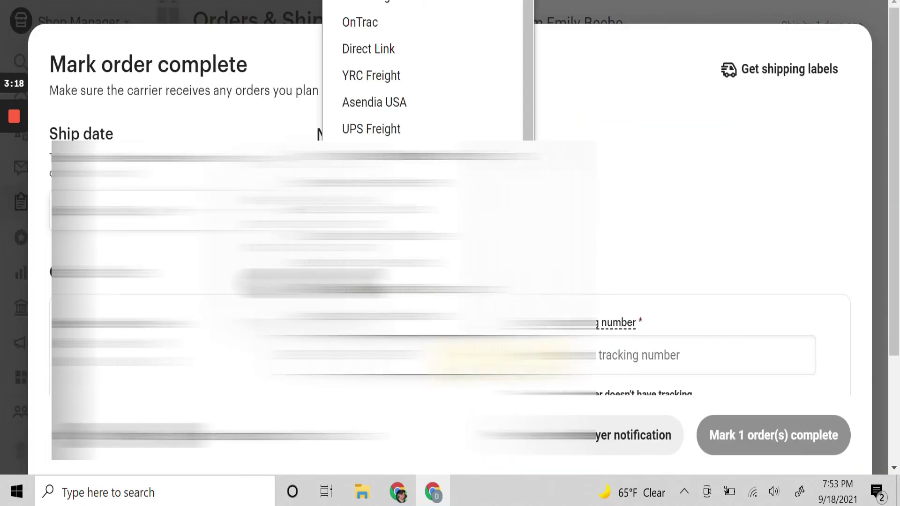
left_click(623, 355)
key("ctrl+v")
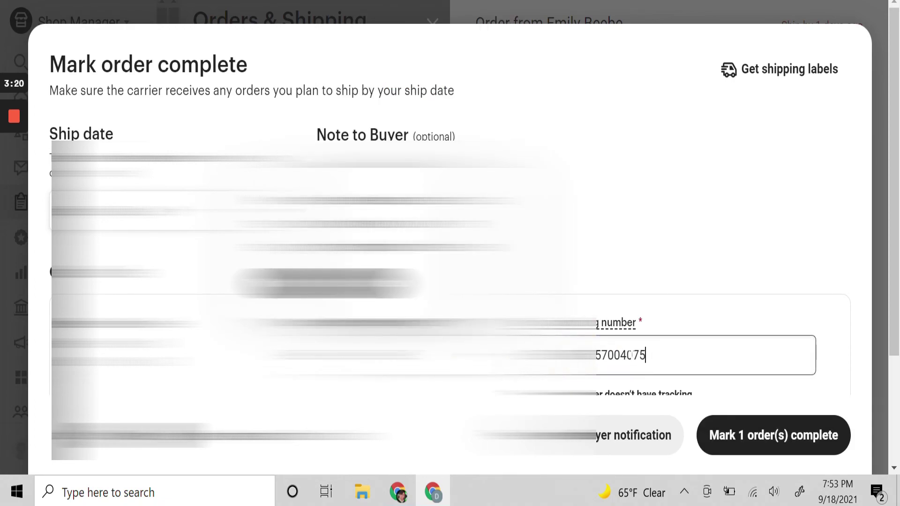
scroll(628, 227, "down", 3)
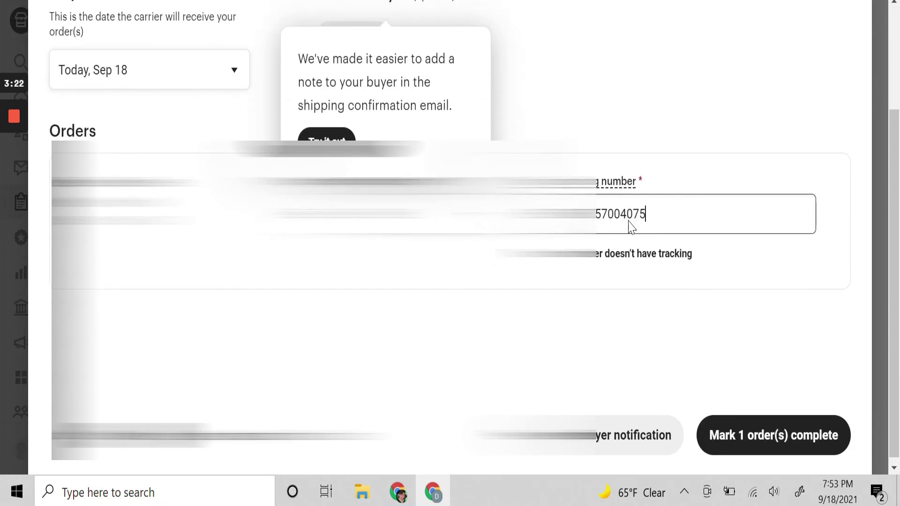
left_click(744, 445)
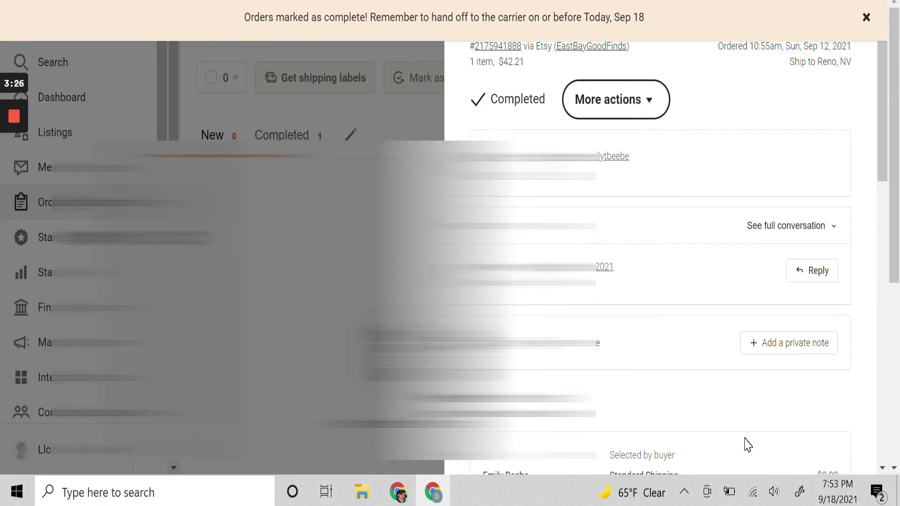
left_click(375, 1)
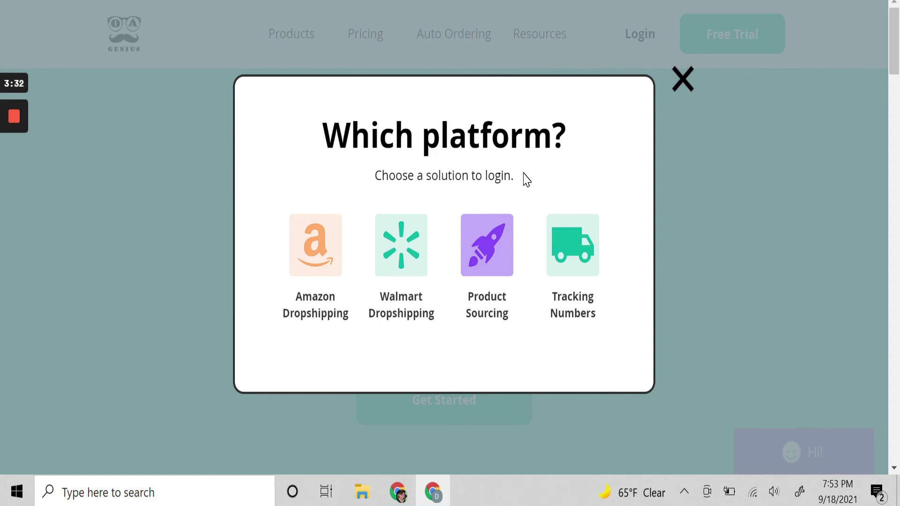
Switch back to OAGenius and scroll up to the Get a Tracking Number form
key("ctrl+Tab")
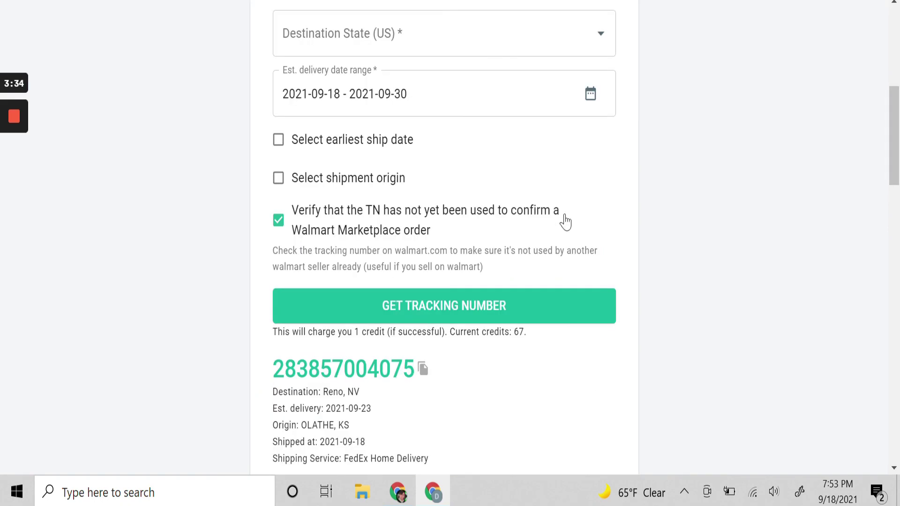
scroll(565, 224, "up", 3)
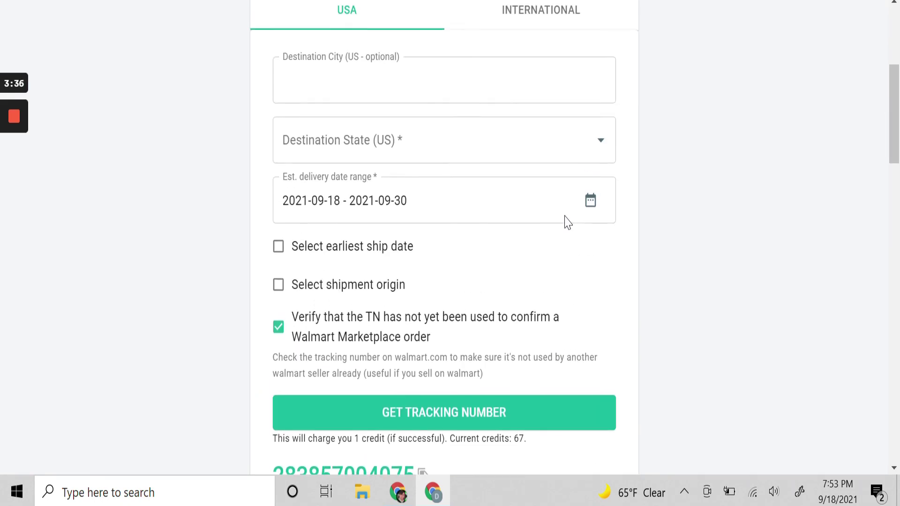